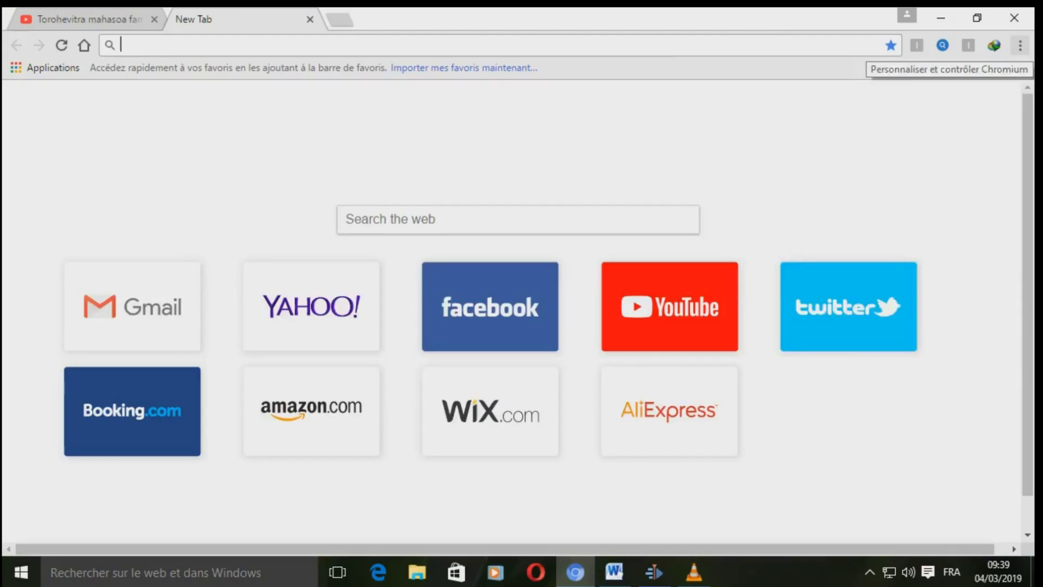
# Open the browser's extensions settings and go to the Chrome Web Store for more extensions.
pyautogui.click(1019, 45)
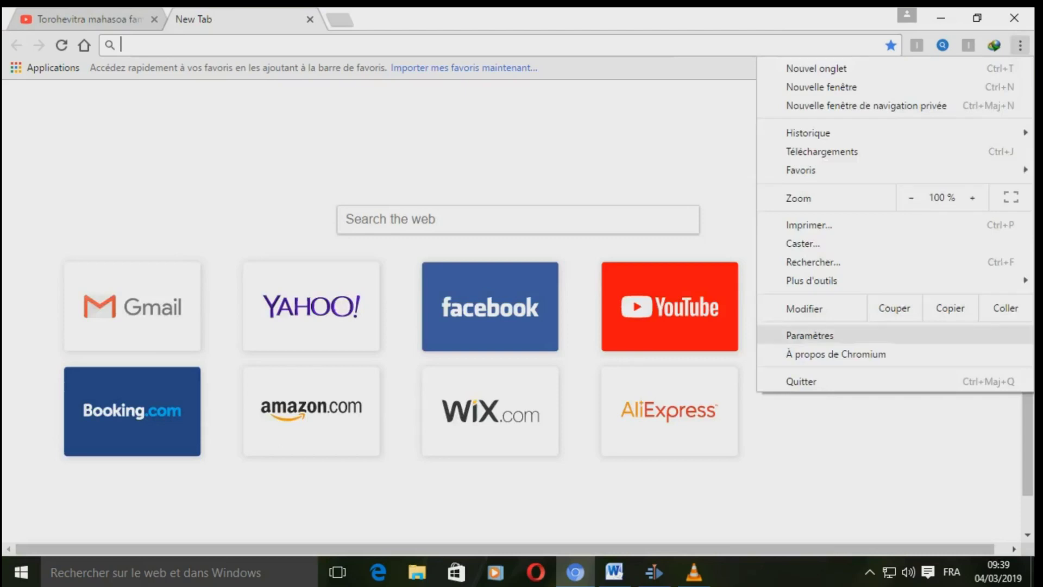
pyautogui.click(810, 335)
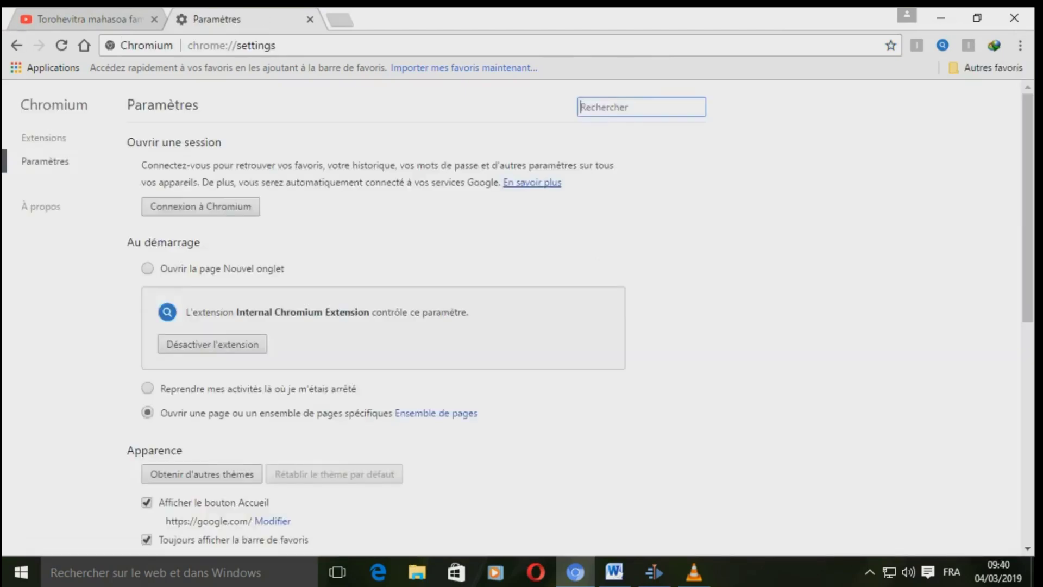
pyautogui.click(43, 138)
pyautogui.scroll(-3, 522, 315)
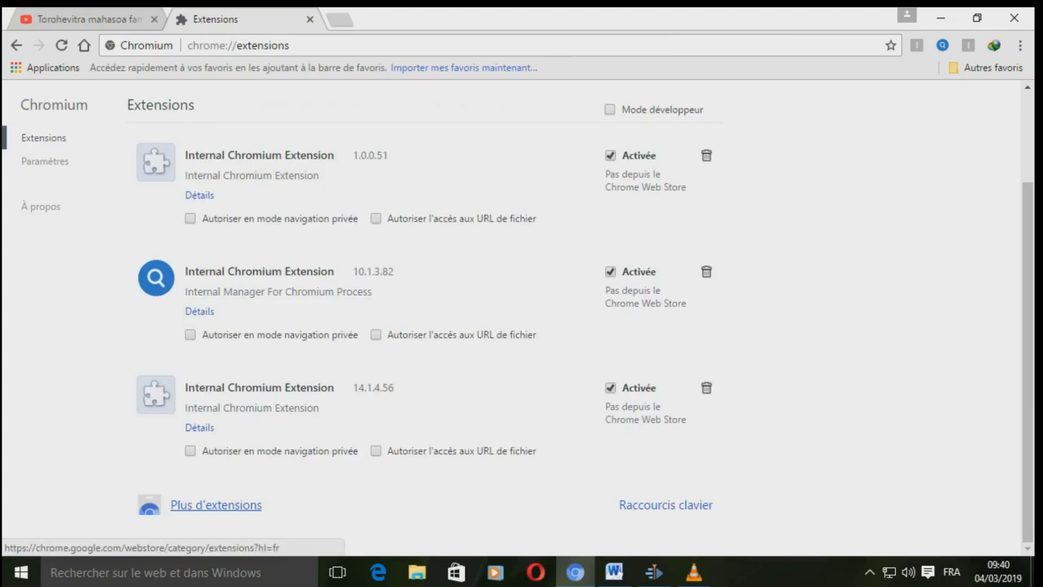
pyautogui.click(217, 505)
# Search the Chrome Web Store for "stylus".
pyautogui.write('st')
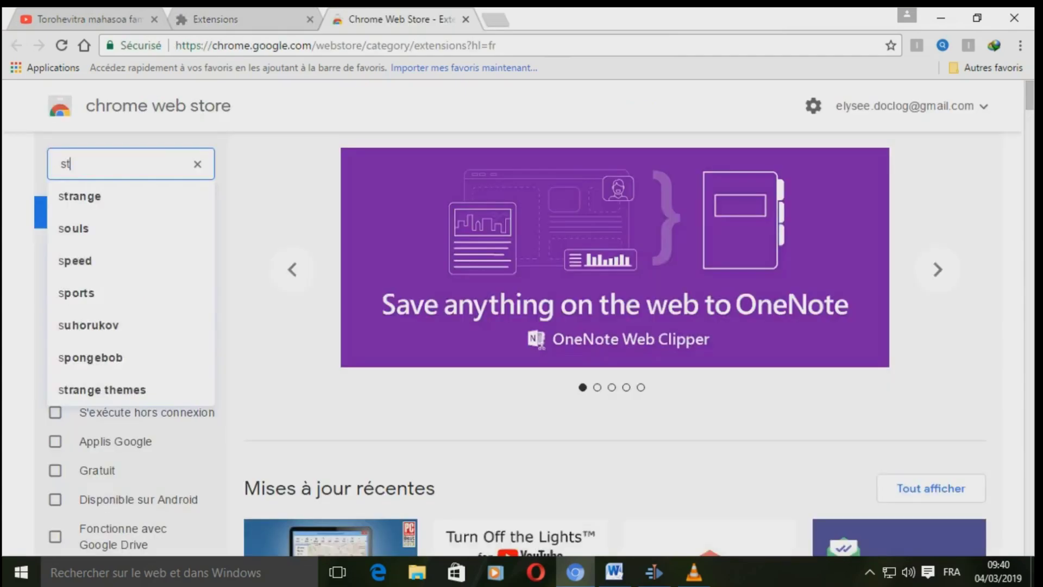
pyautogui.write('ylus')
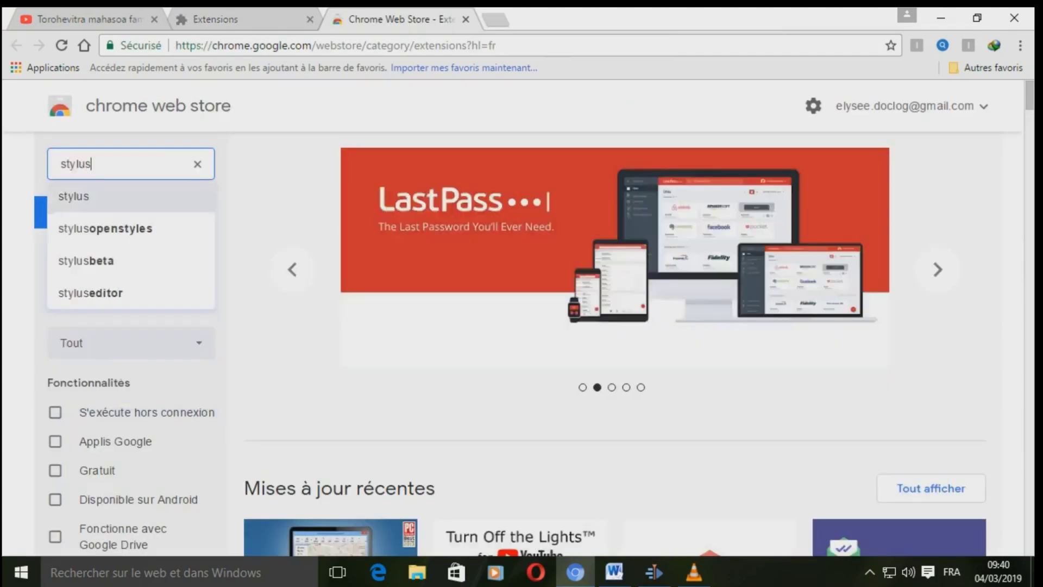
pyautogui.press('Return')
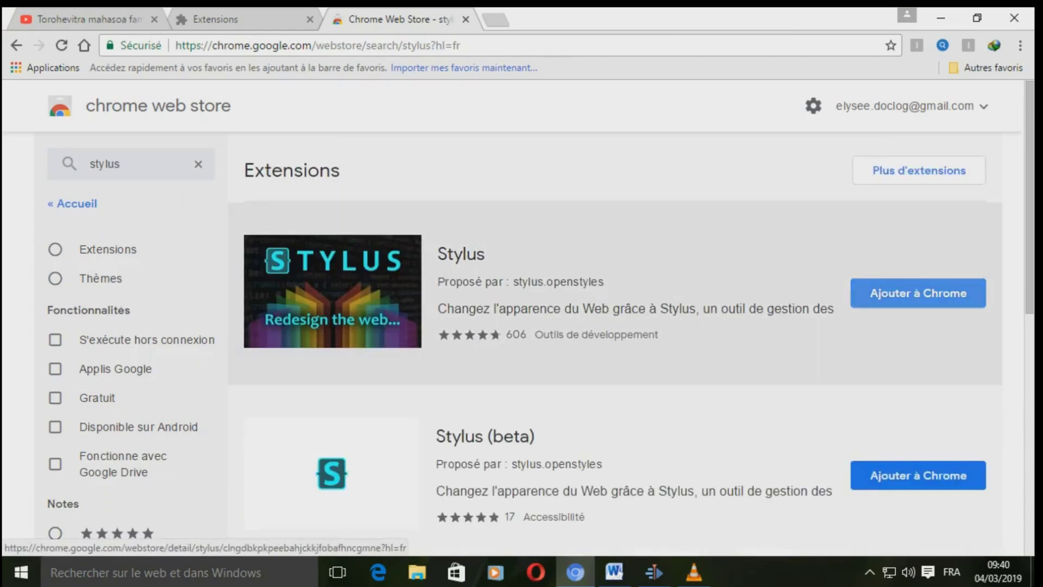
# Add the Stylus extension to Chromium, dismiss the installation notice and open the extension's popup.
pyautogui.click(918, 293)
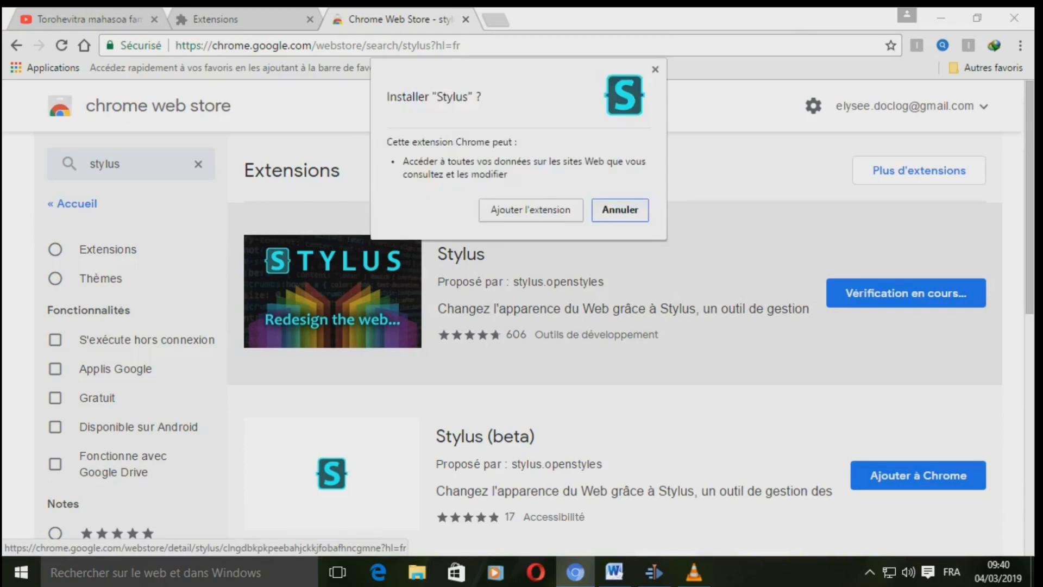
pyautogui.press('Escape')
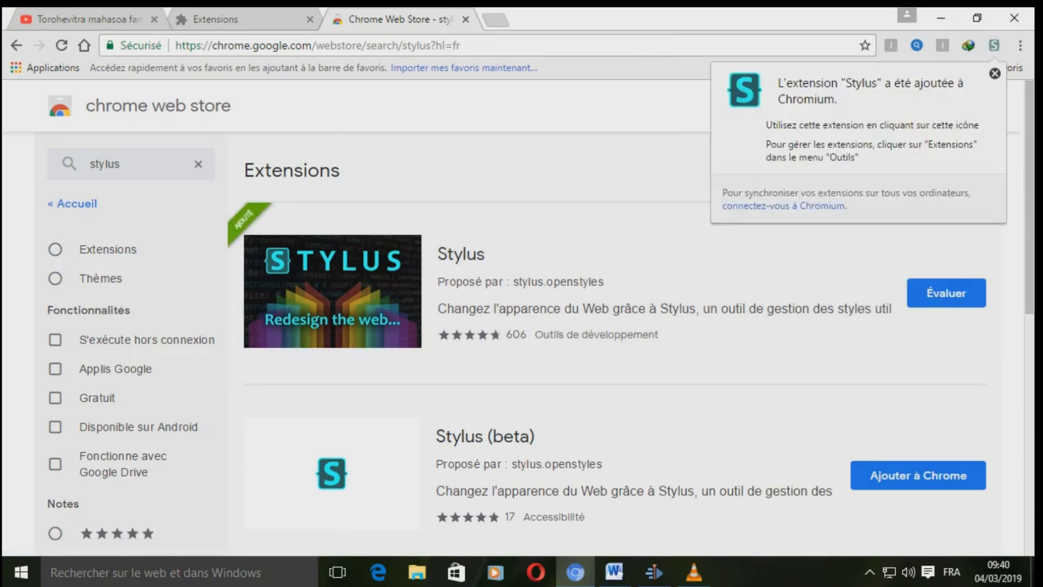
pyautogui.click(994, 73)
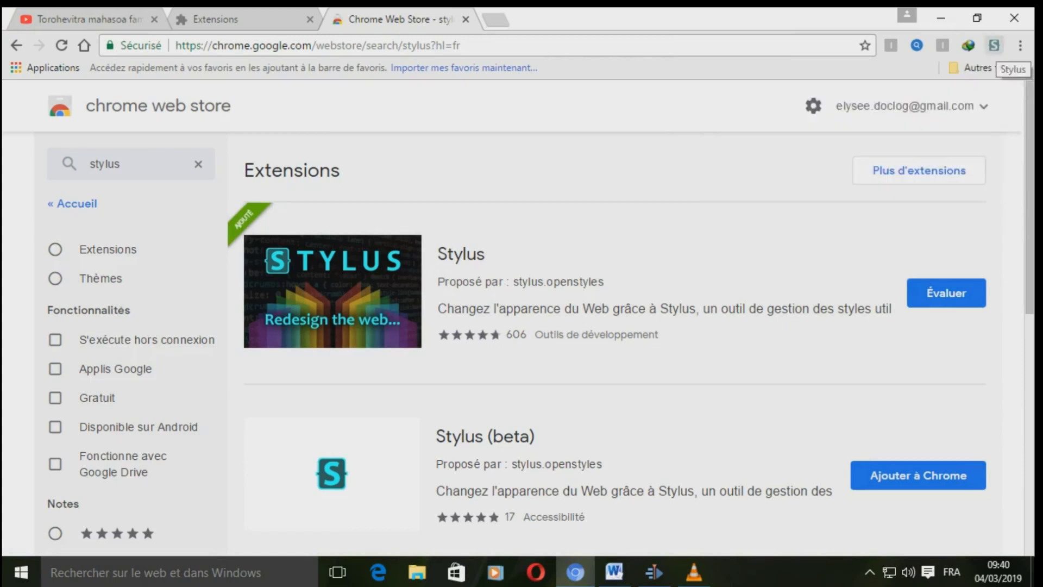
pyautogui.click(994, 45)
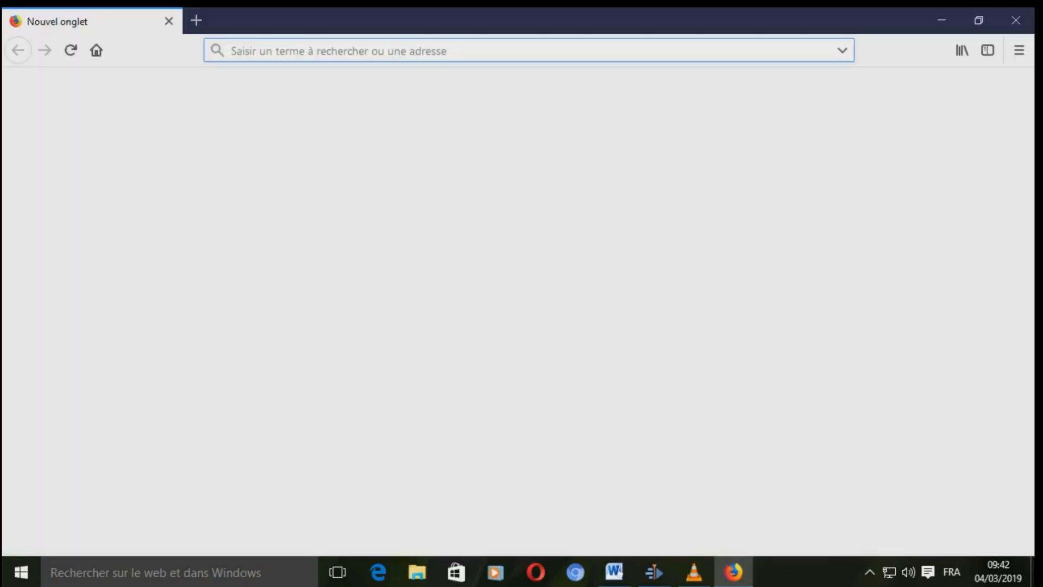
# Switch to Firefox, open its add-ons manager and search for "stylus" extensions.
pyautogui.click(617, 315)
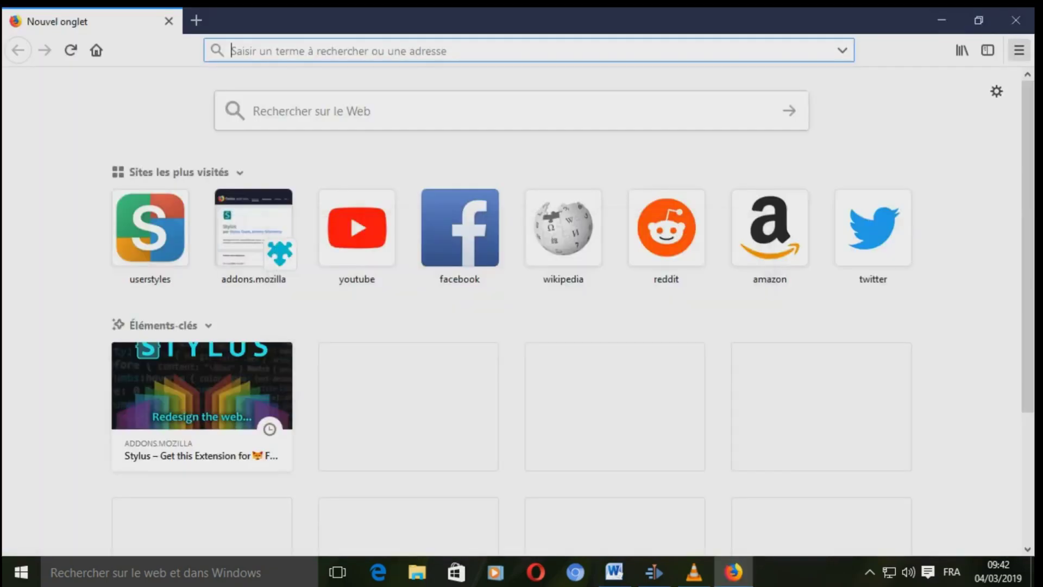
pyautogui.click(1019, 50)
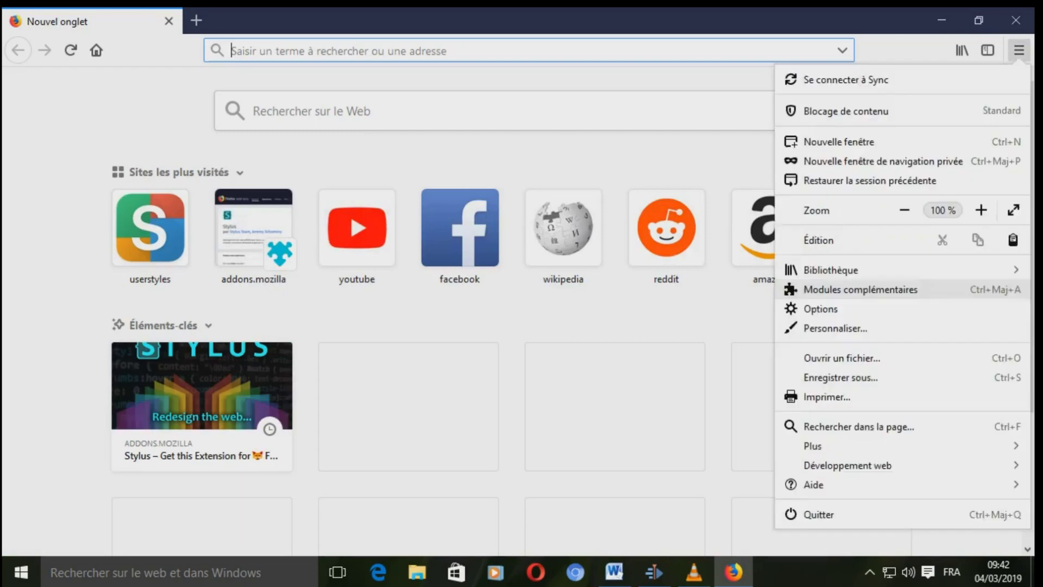
pyautogui.click(861, 290)
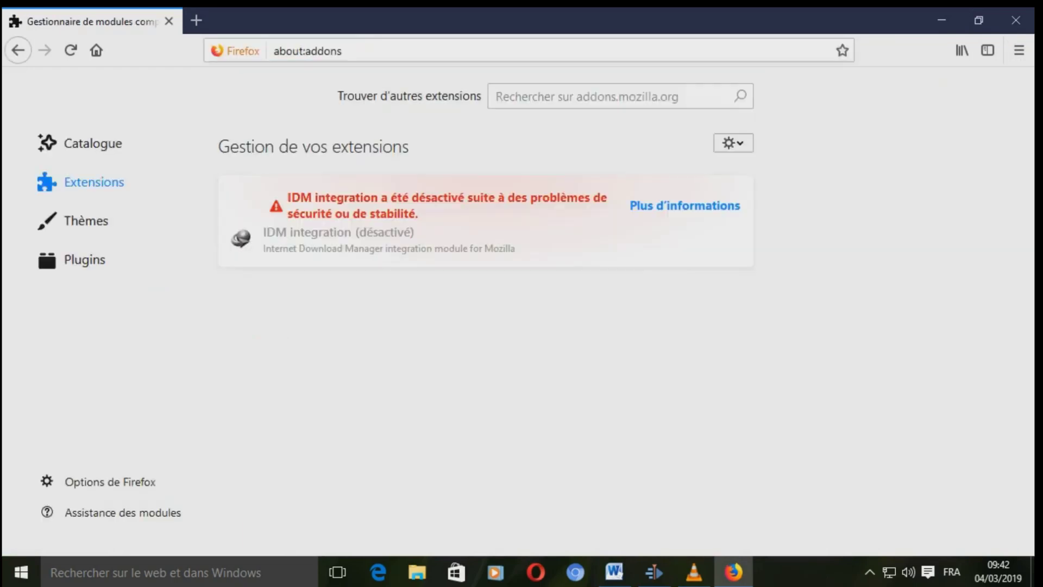
pyautogui.click(613, 97)
pyautogui.write('sty')
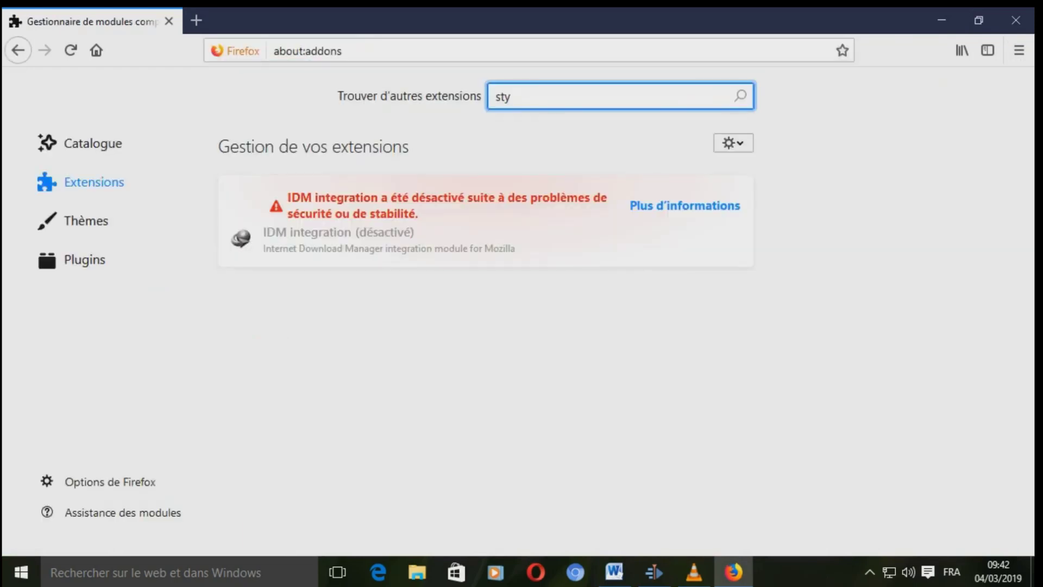
pyautogui.write('lus')
pyautogui.press('Return')
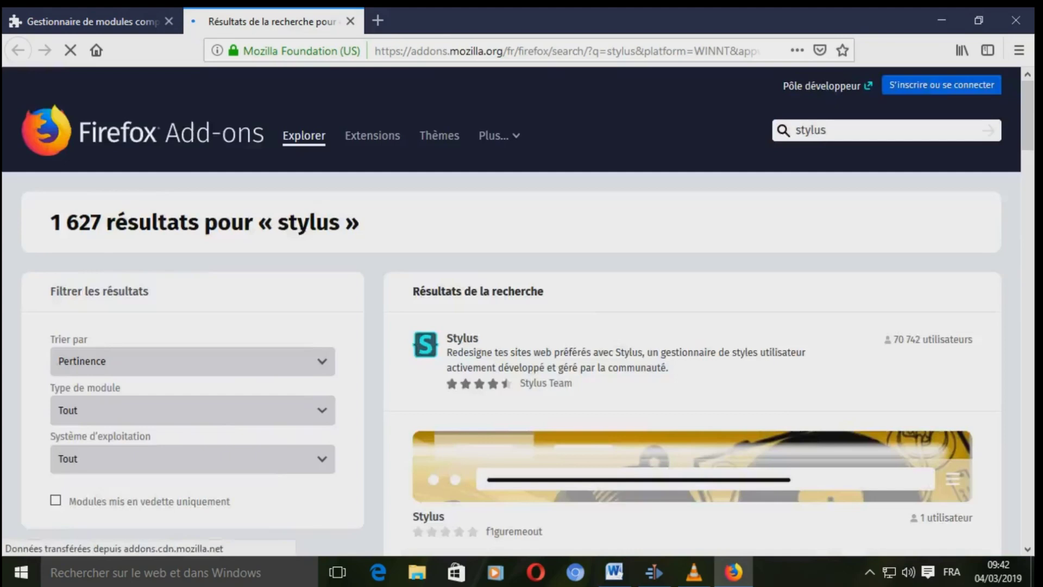
# Look through the search results and open the page of the Stylus extension by Stylus Team.
pyautogui.scroll(-3, 462, 174)
pyautogui.scroll(-2, 429, 274)
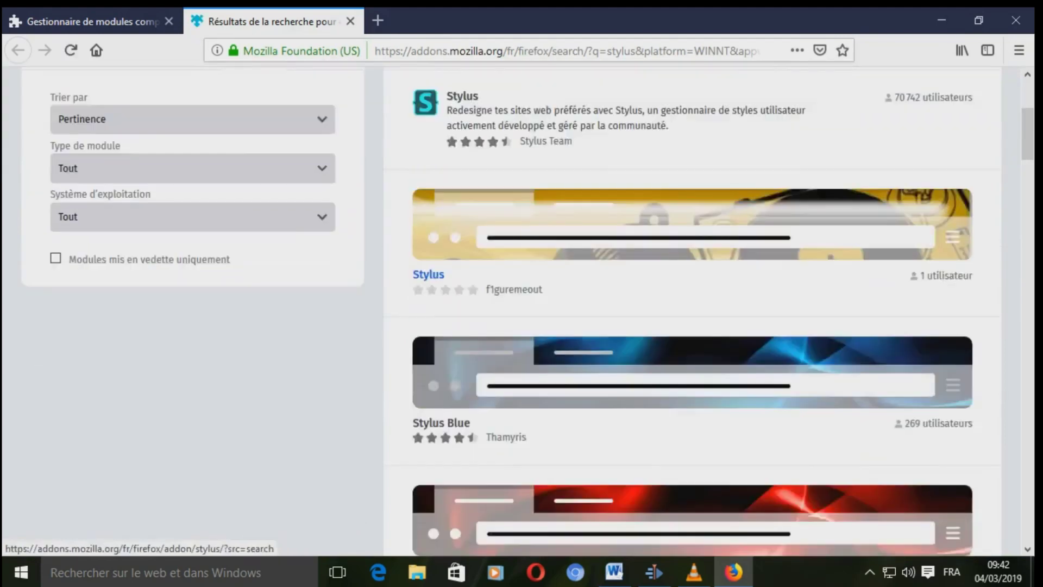
pyautogui.scroll(-5, 445, 417)
pyautogui.scroll(8, 435, 426)
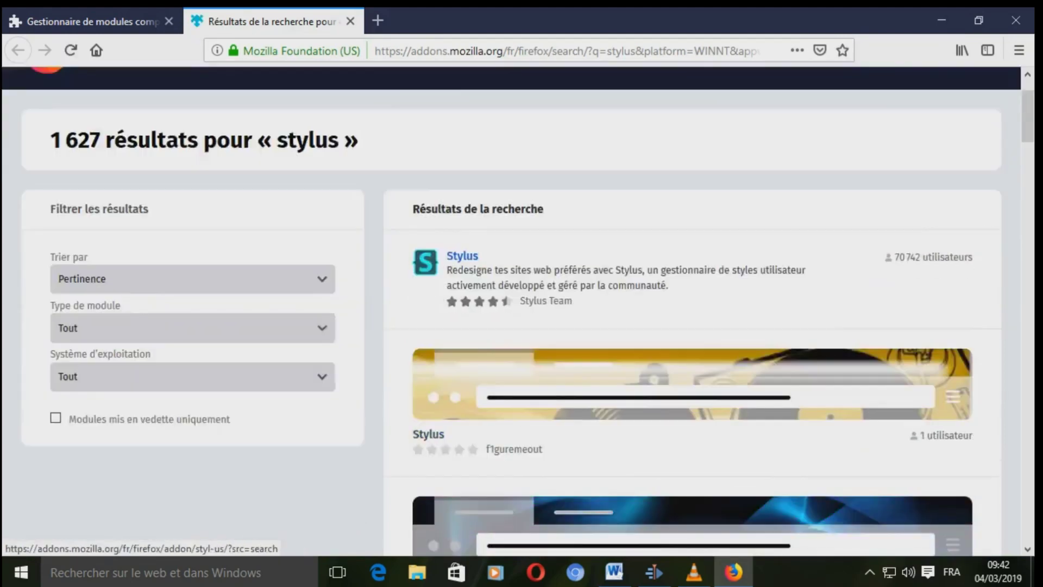
pyautogui.click(462, 255)
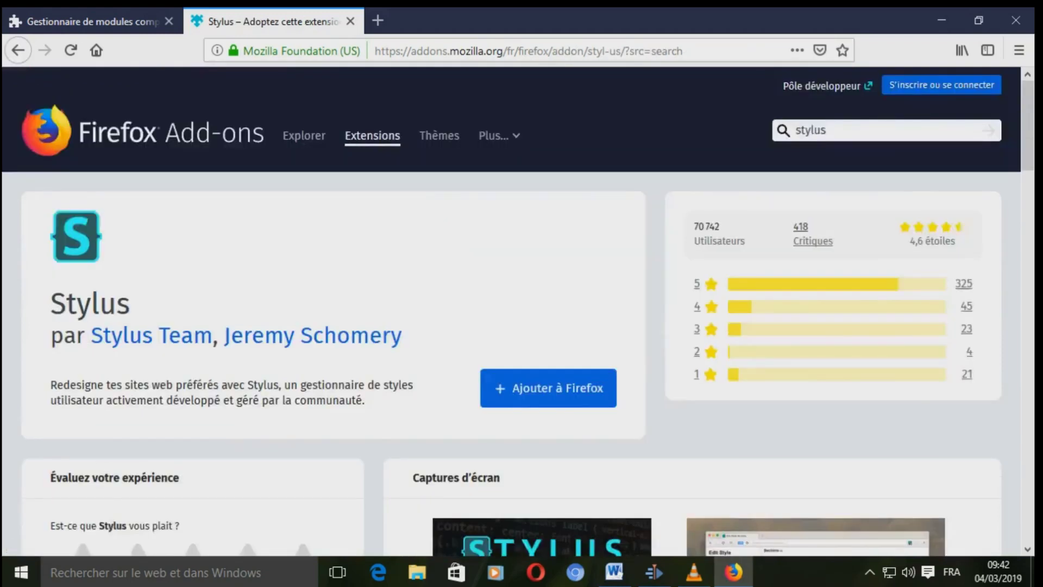
# Add the Stylus extension to Firefox, grant its permissions and dismiss the installation notice.
pyautogui.scroll(-3, 521, 309)
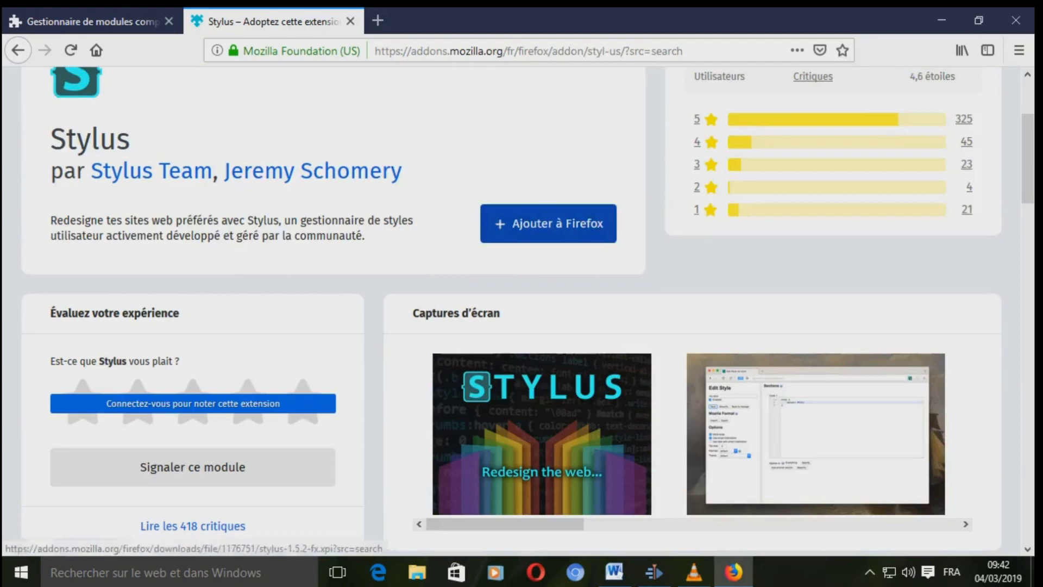
pyautogui.click(548, 223)
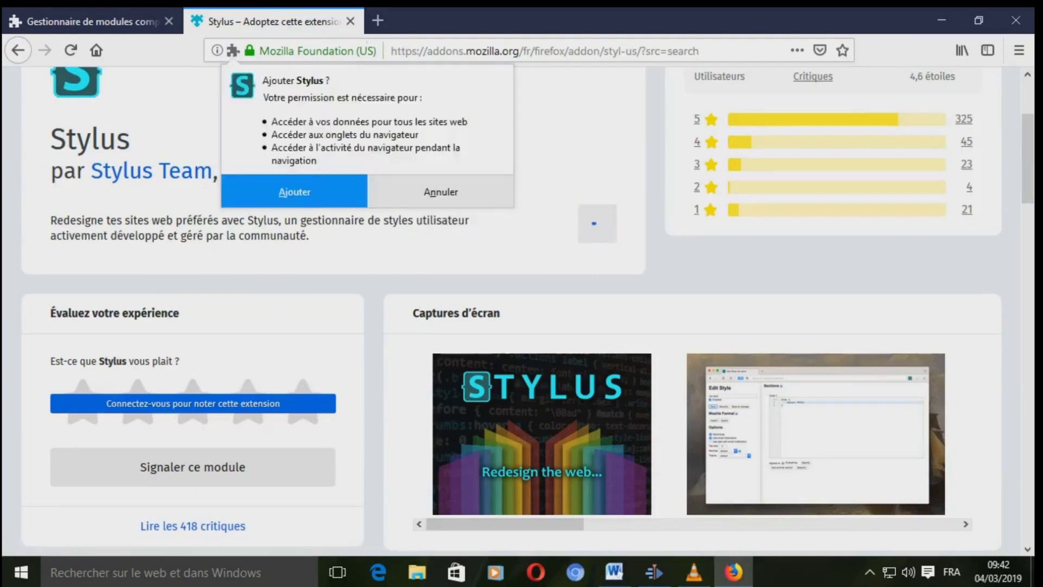
pyautogui.press('Return')
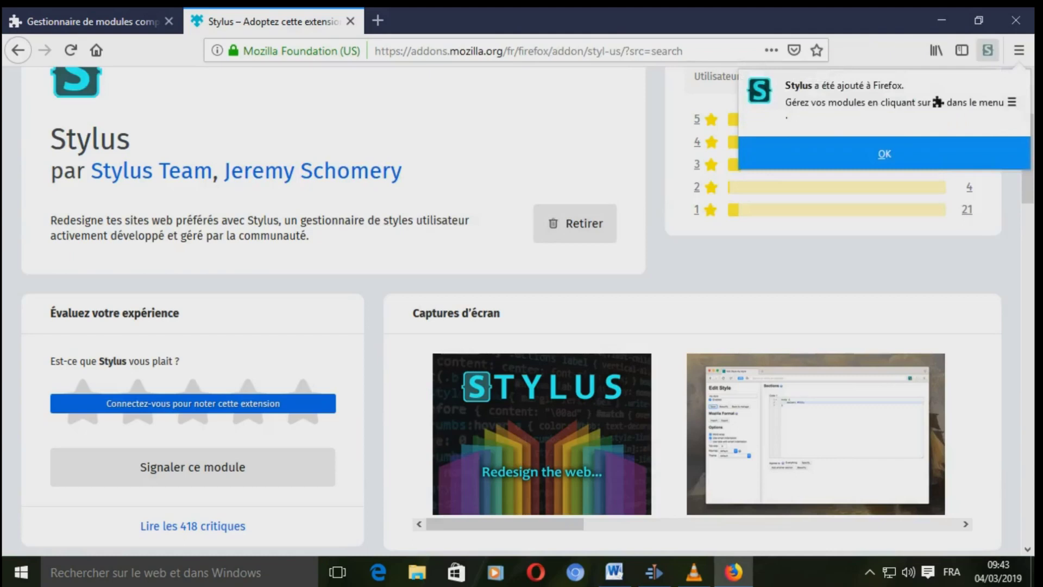
pyautogui.press('Return')
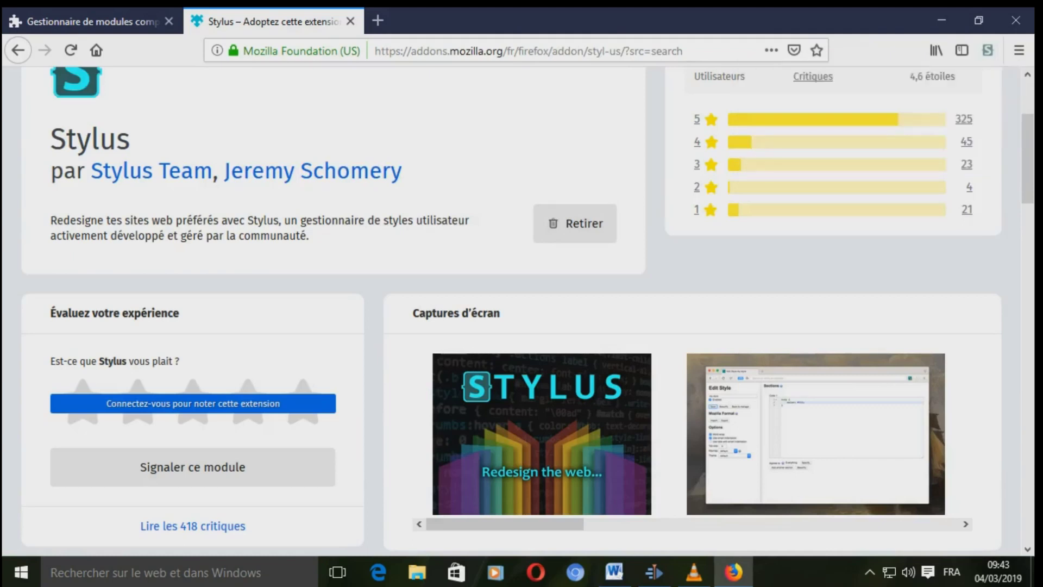
pyautogui.press('Home')
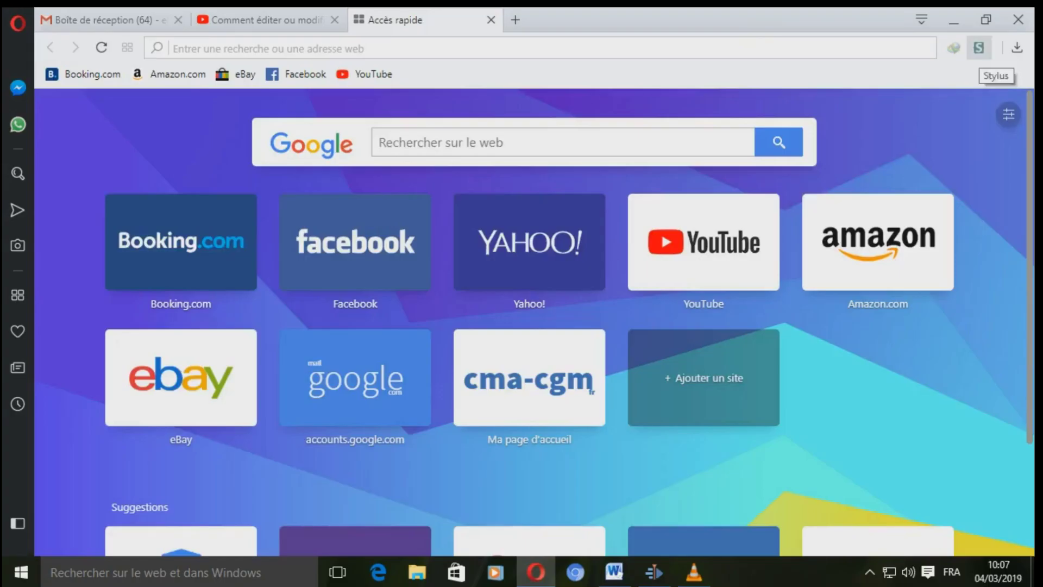
# Switch to Opera, open the Stylus extension's options and go to its style management page.
pyautogui.click(979, 48)
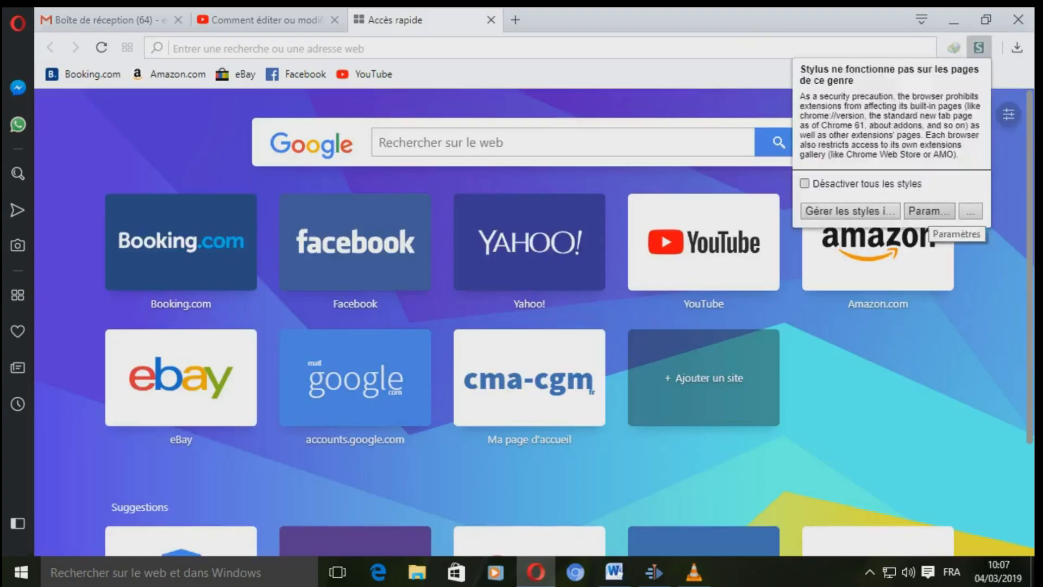
pyautogui.click(929, 211)
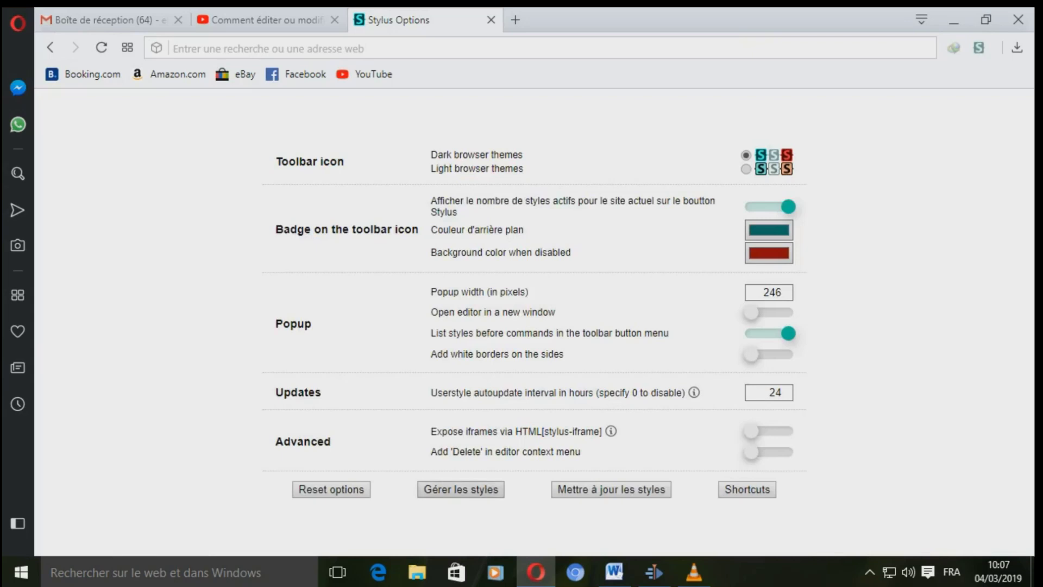
pyautogui.click(461, 489)
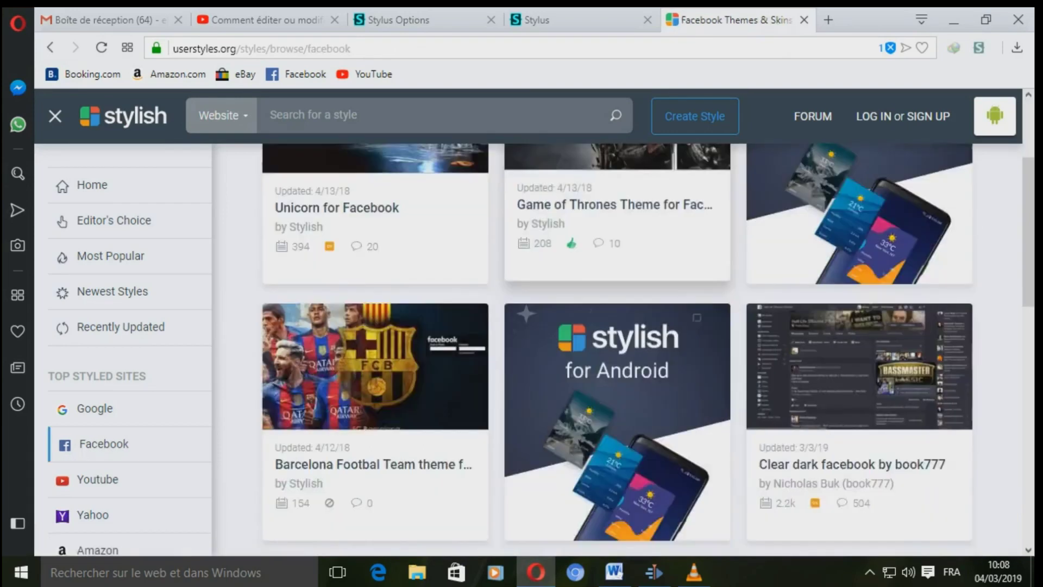
# Find the "Kuriyama Mirai - Kyoukai no Kanata Facebook Style" among the Facebook themes and install it in Stylus.
pyautogui.scroll(-10, 691, 414)
pyautogui.click(691, 414)
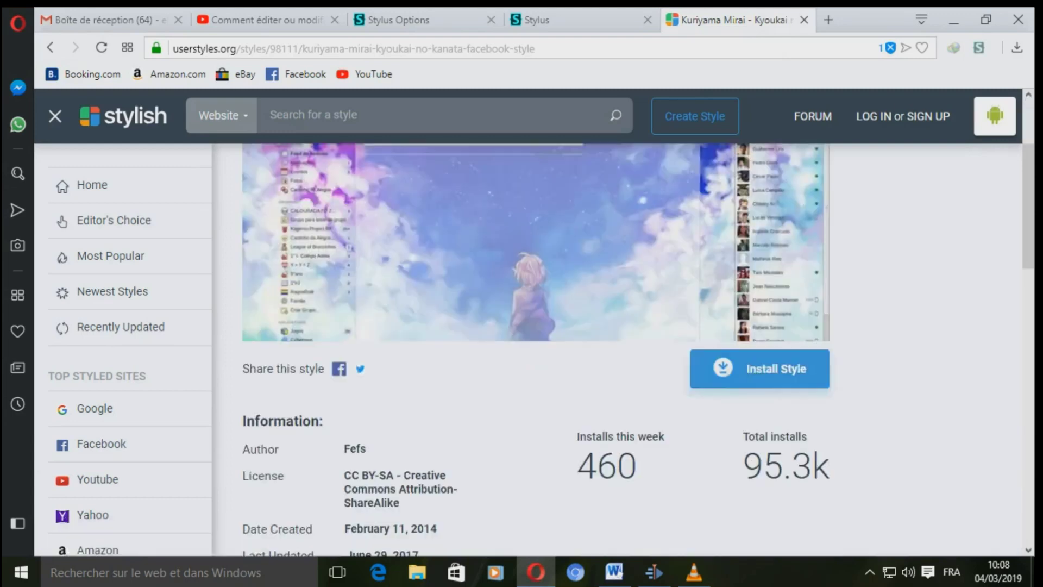
pyautogui.click(759, 368)
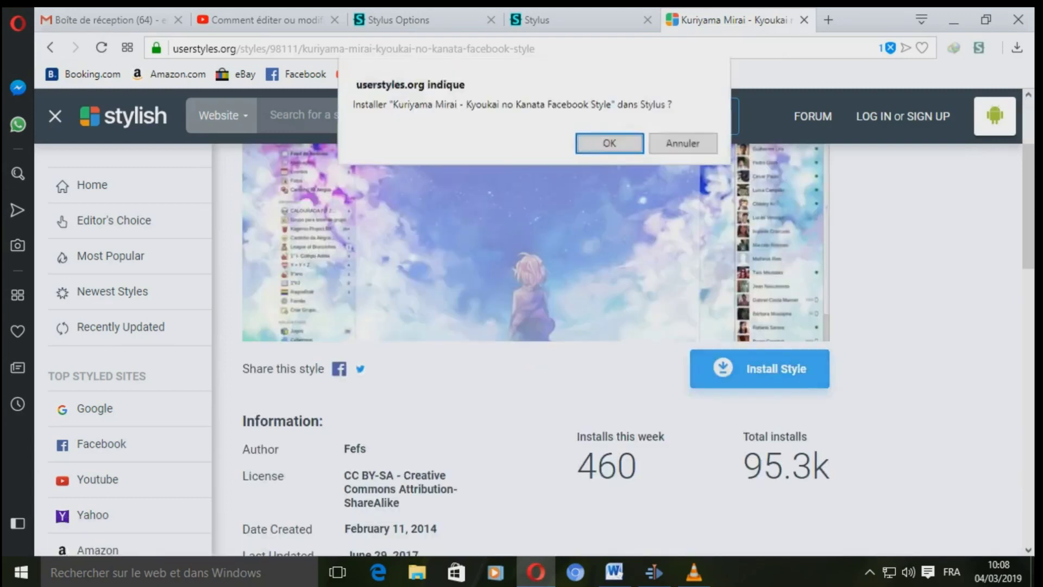
pyautogui.press('Return')
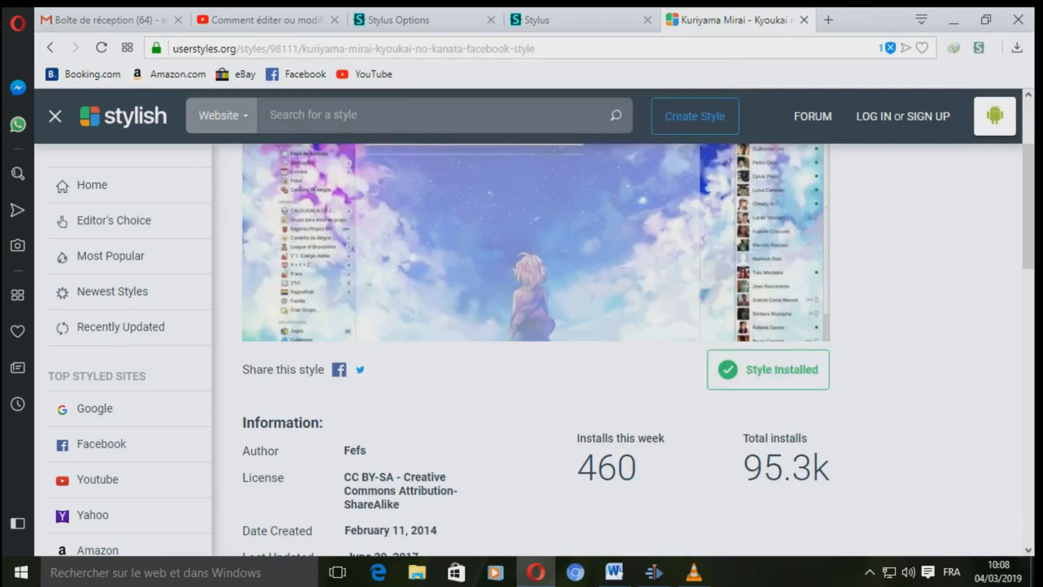
# Open Facebook in a new tab and examine the installed style on the news feed and notifications.
pyautogui.hotkey('ctrl', 't')
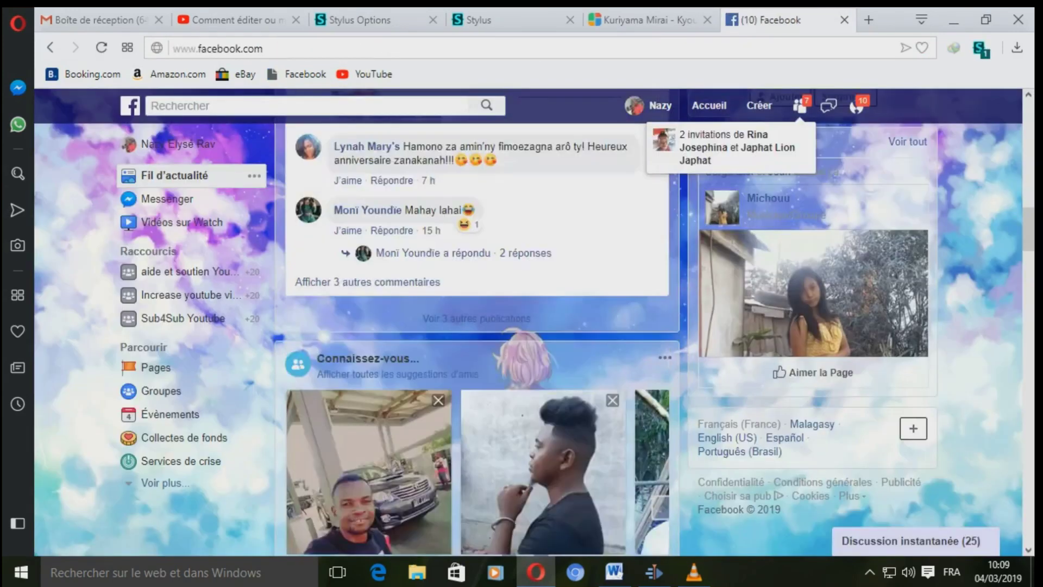
pyautogui.scroll(-1, 476, 326)
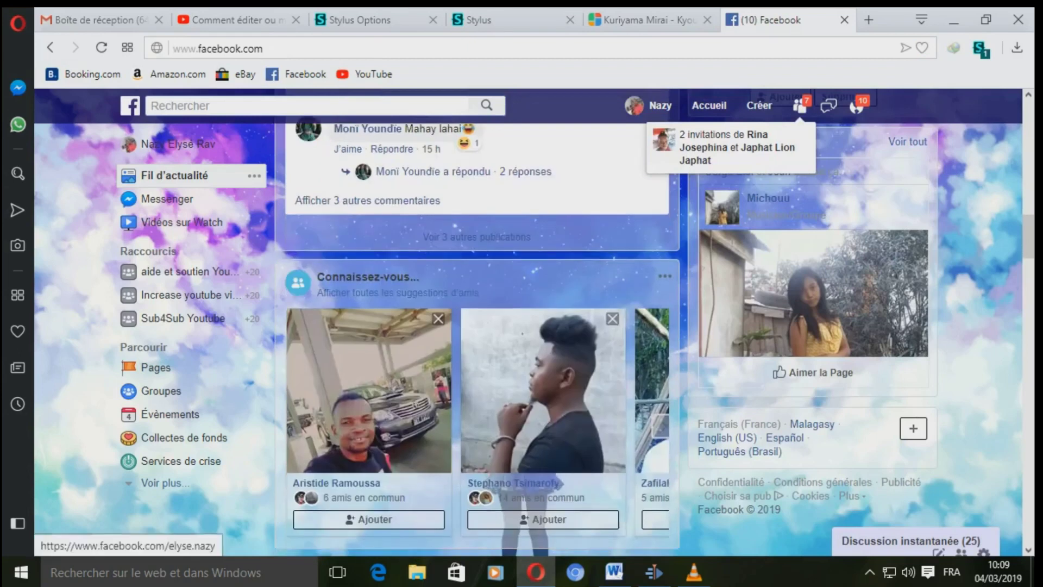
pyautogui.click(709, 106)
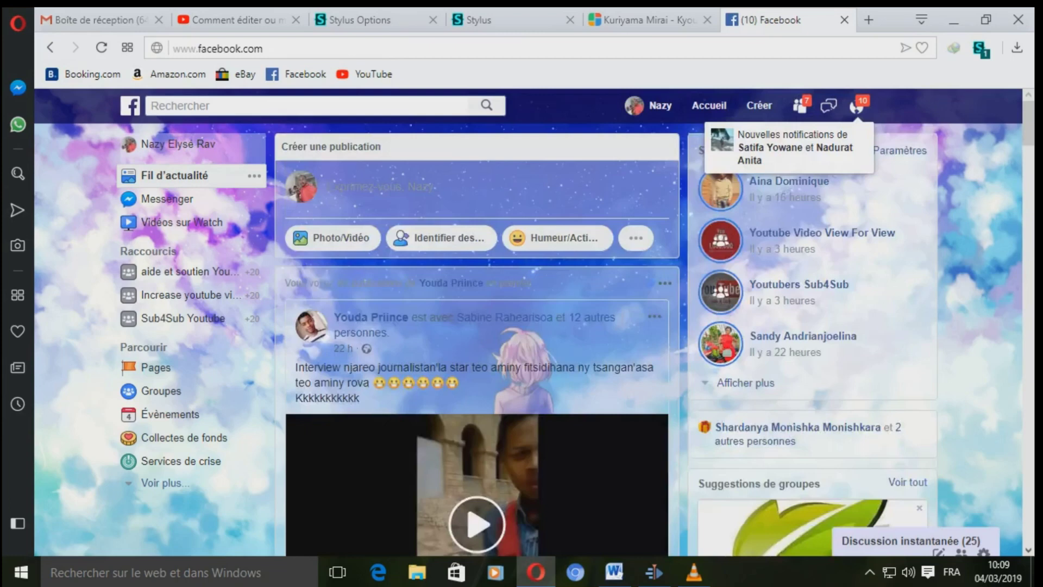
pyautogui.scroll(-9, 477, 326)
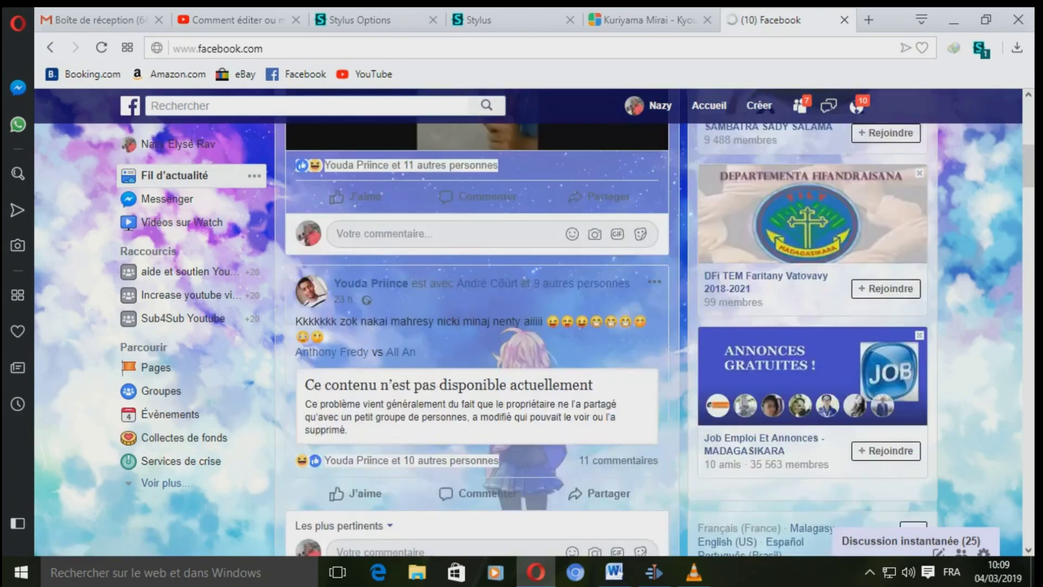
pyautogui.click(857, 105)
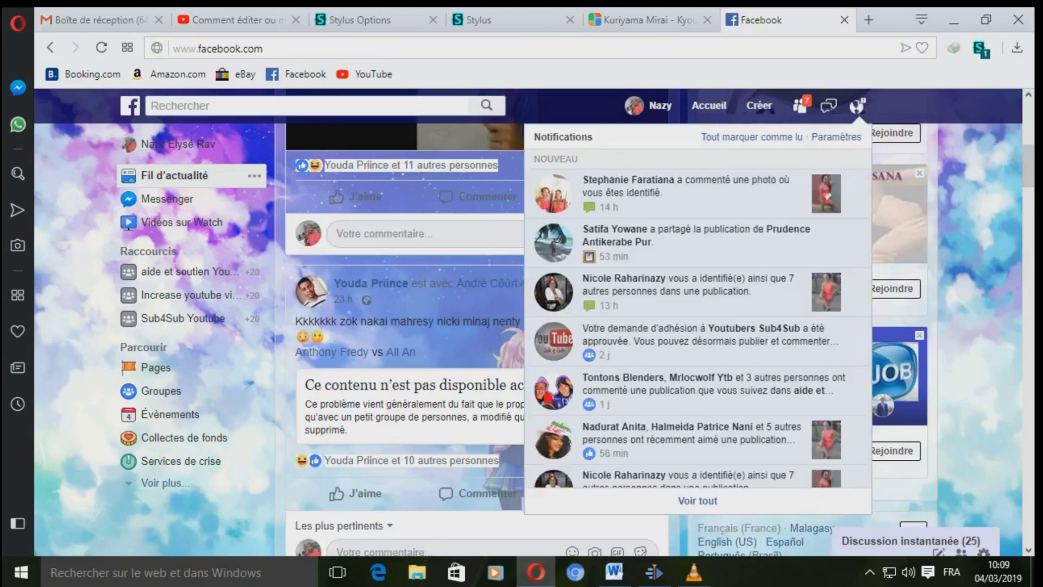
pyautogui.click(687, 291)
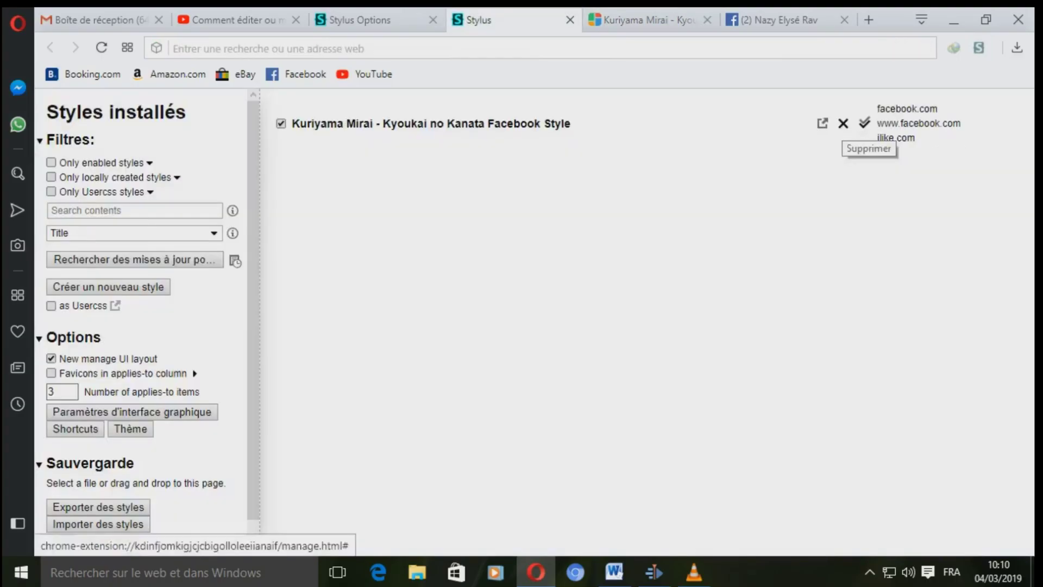
# Delete the Kuriyama Mirai Facebook style from the installed Stylus styles and reload the Facebook profile page.
pyautogui.click(843, 123)
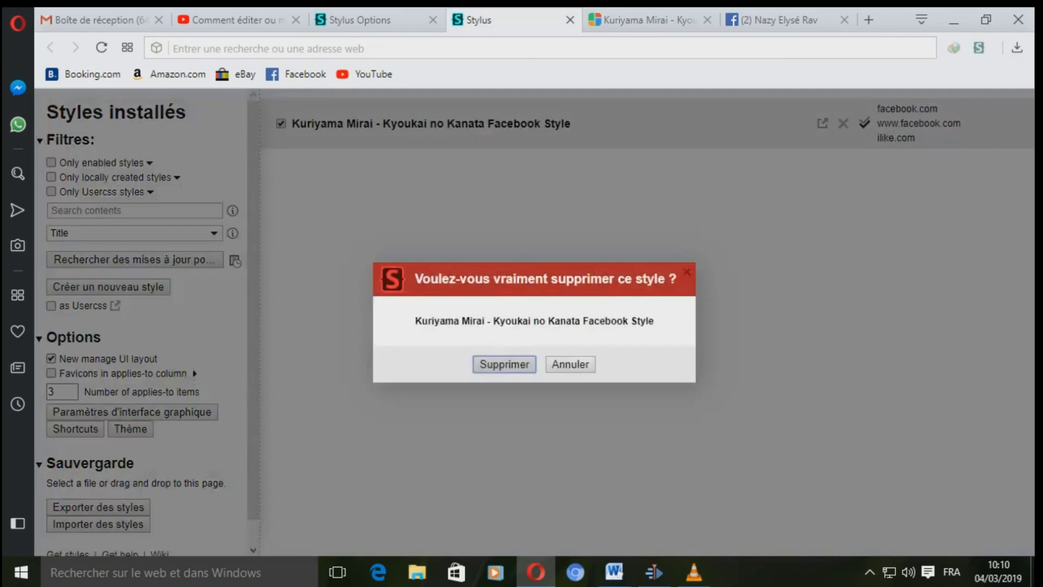
pyautogui.press('Return')
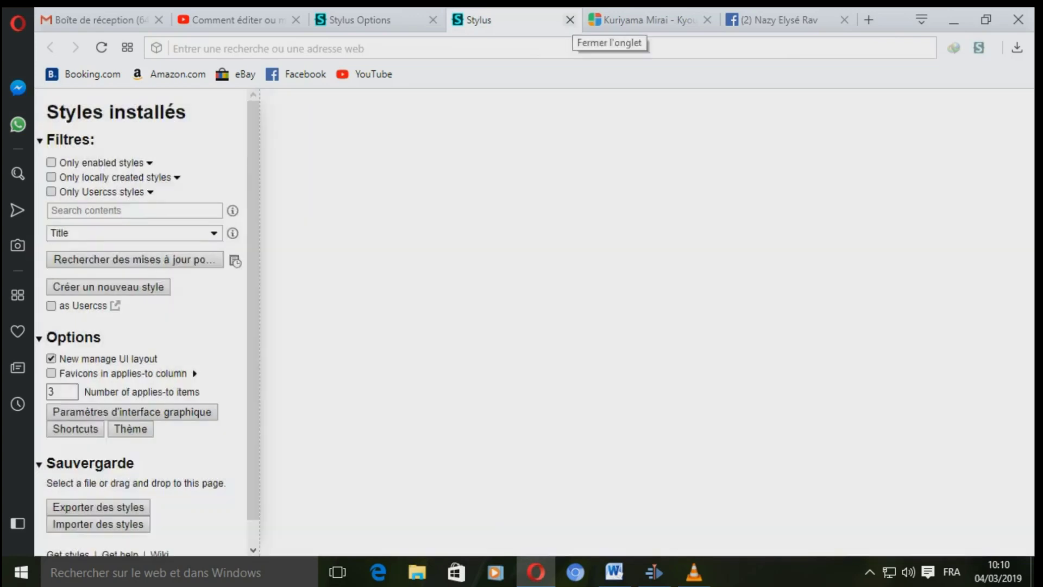
pyautogui.hotkey('ctrl', 'Tab')
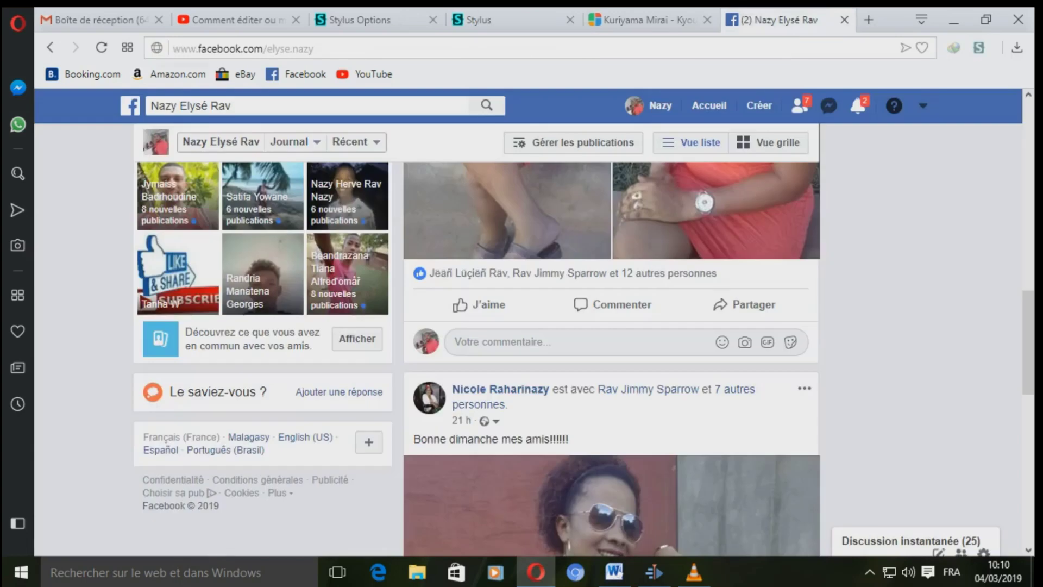
pyautogui.press('F5')
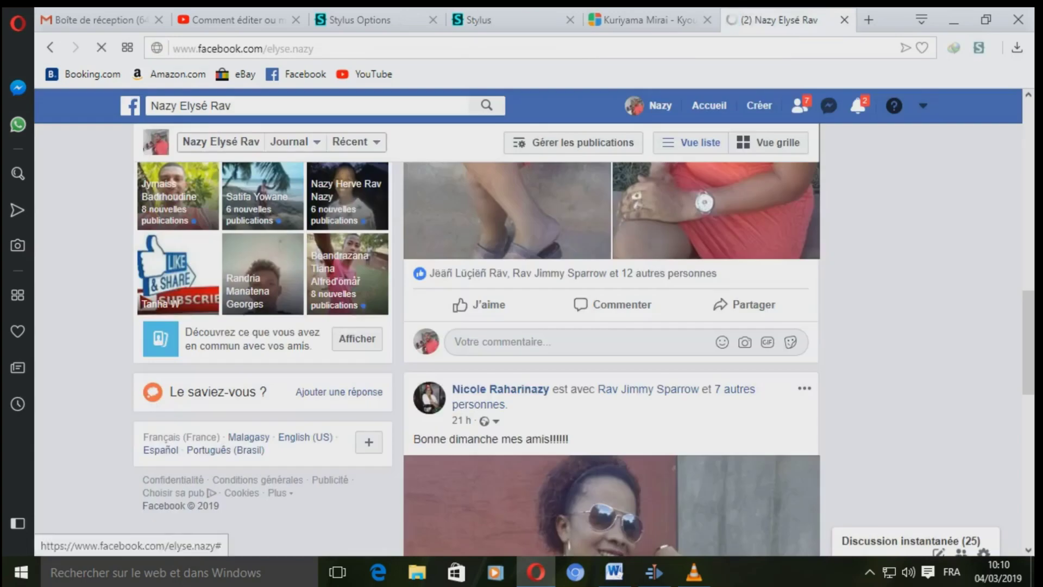